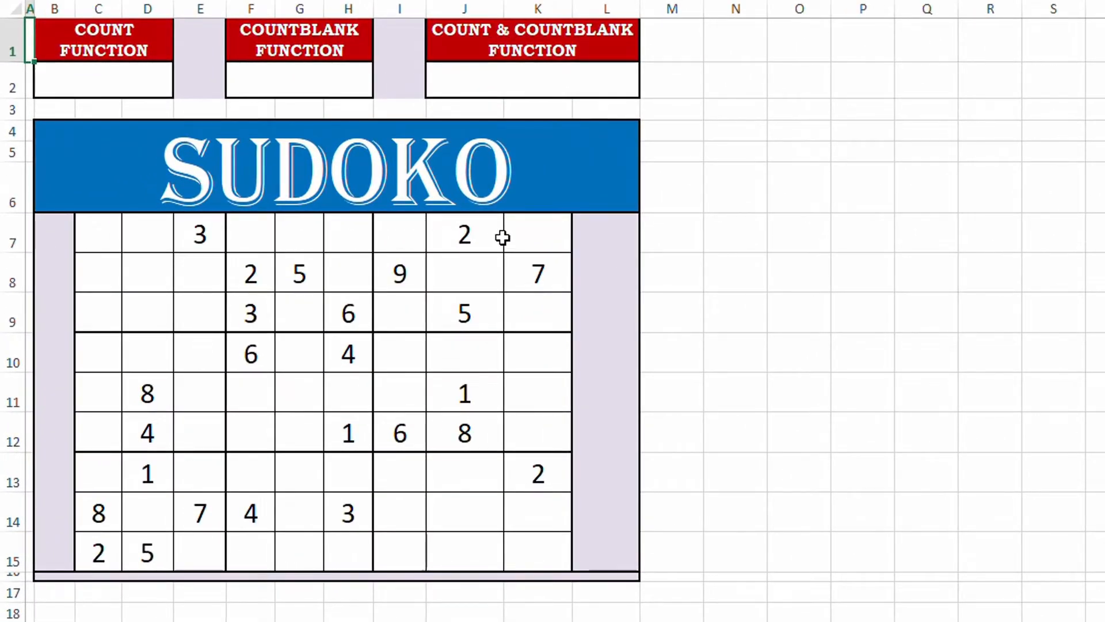
# Examine the filled and empty cells in the Sudoku grid before counting them
pyautogui.click(221, 241)
pyautogui.click(253, 277)
pyautogui.click(308, 275)
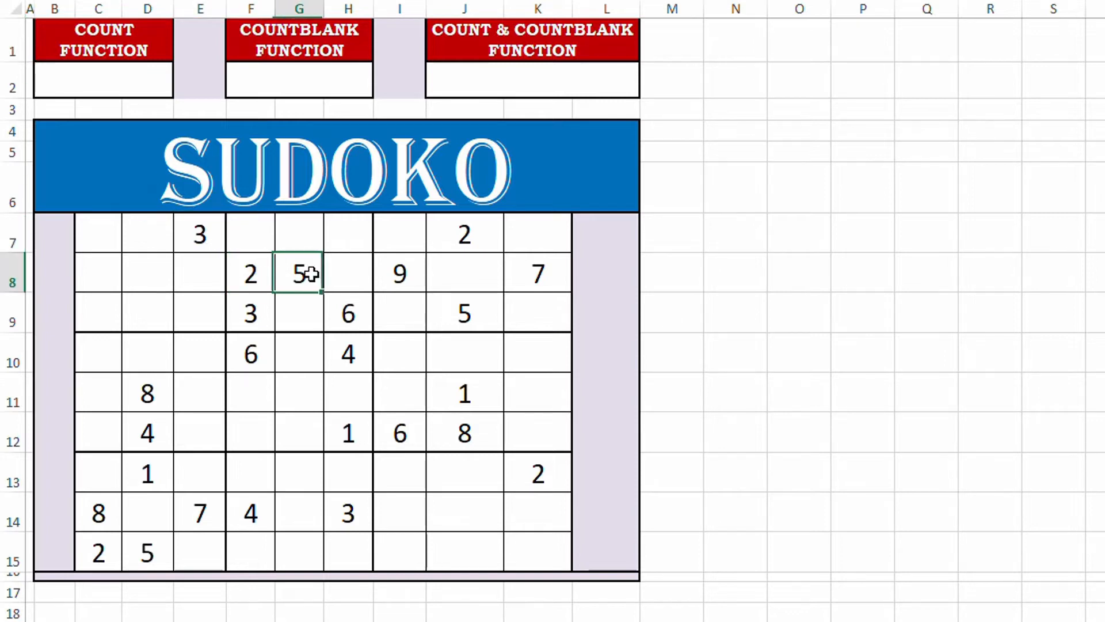
pyautogui.click(346, 316)
pyautogui.click(150, 272)
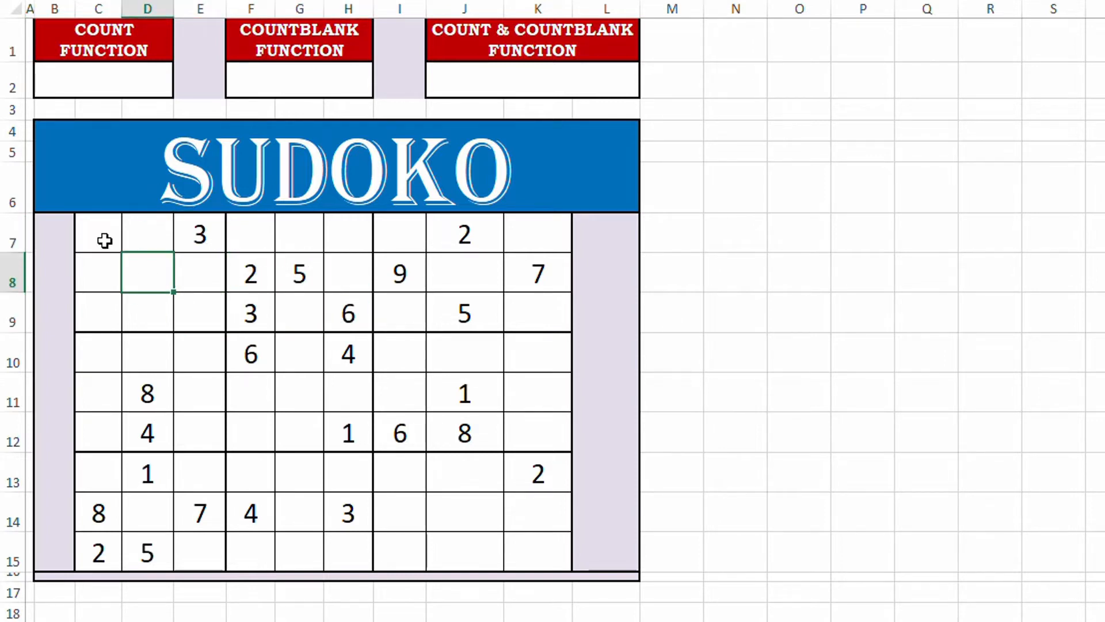
pyautogui.click(114, 241)
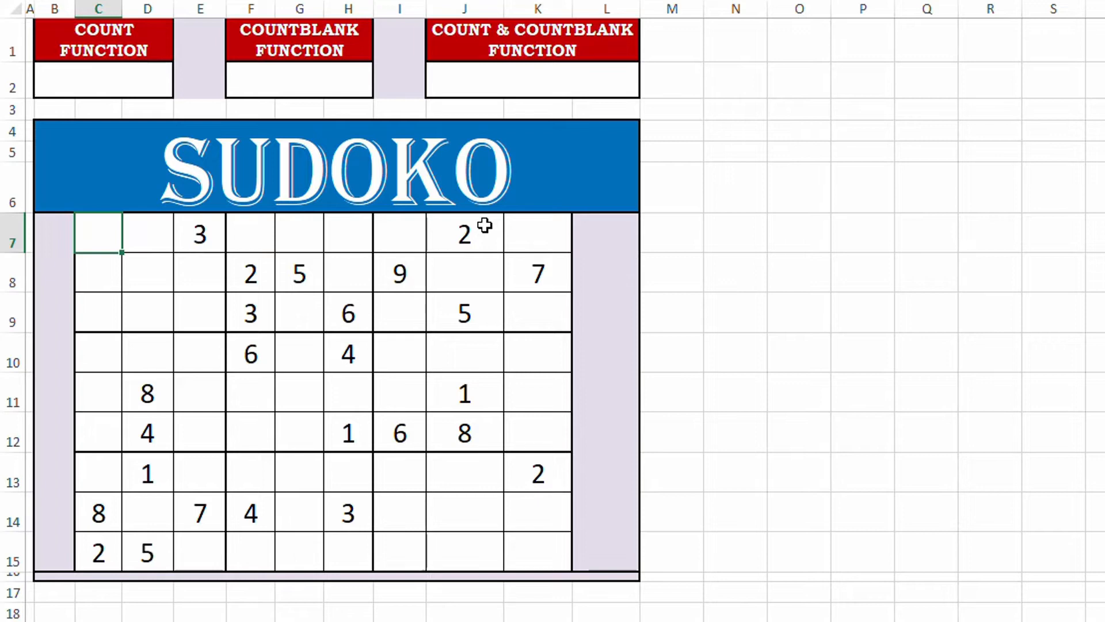
pyautogui.click(441, 244)
pyautogui.click(393, 258)
pyautogui.click(499, 307)
pyautogui.click(533, 274)
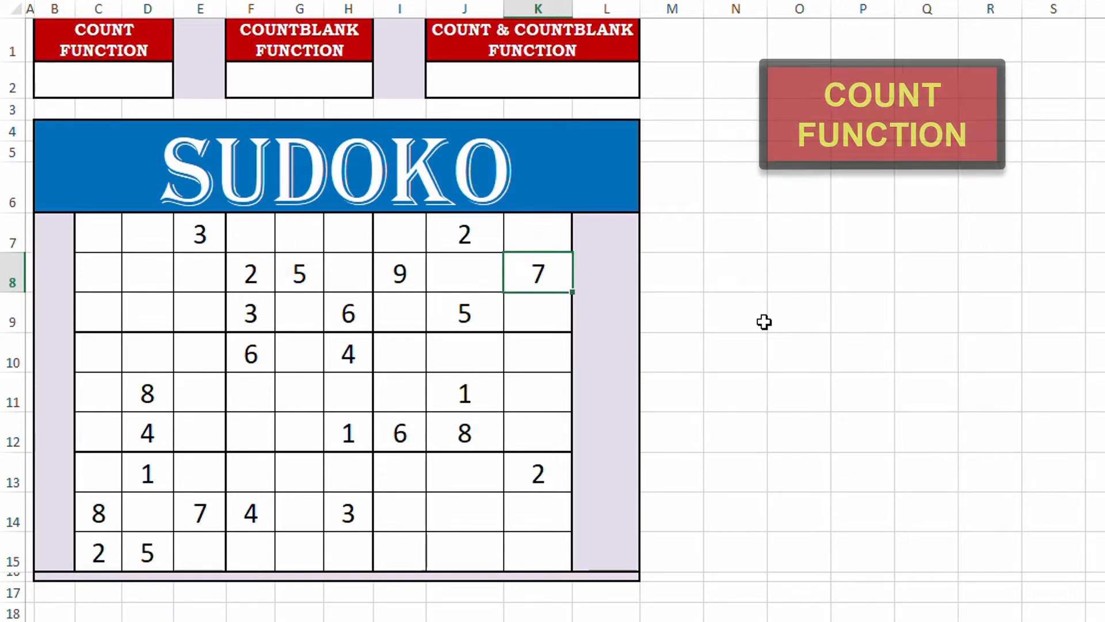
# Enter the formula =COUNT(C7:K15) in B2 under the COUNT FUNCTION heading to count the numbers in the Sudoku grid
pyautogui.click(97, 88)
pyautogui.write('=count')
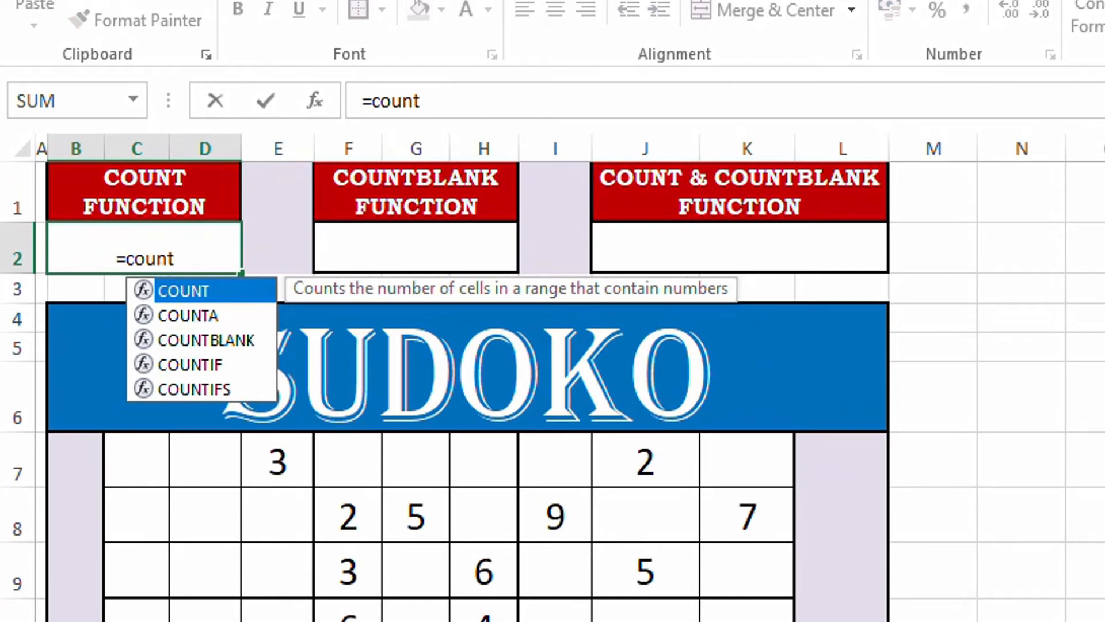
pyautogui.write('(')
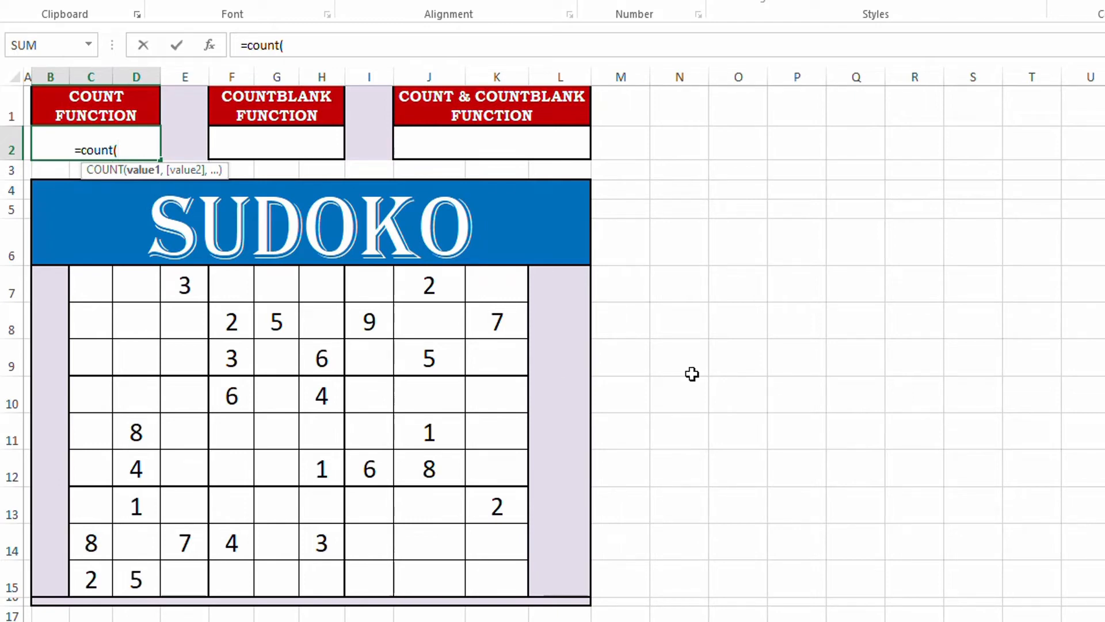
pyautogui.moveTo(95, 288); pyautogui.dragTo(499, 567)
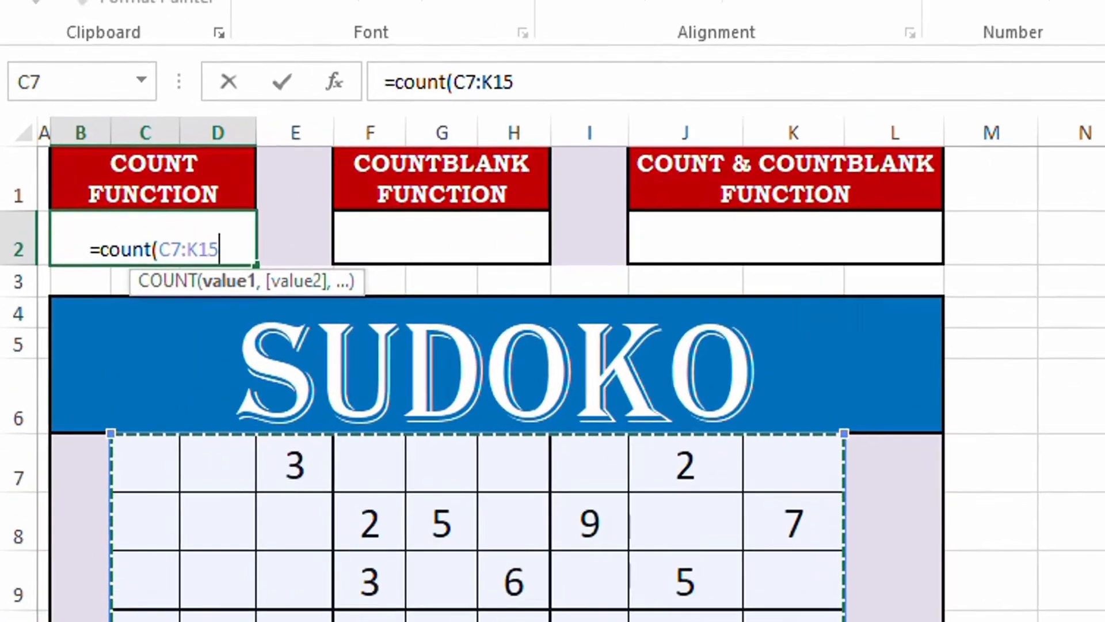
pyautogui.write(')')
pyautogui.press('Return')
# Format the COUNT result in B2 as bold with font size 16
pyautogui.click(144, 235)
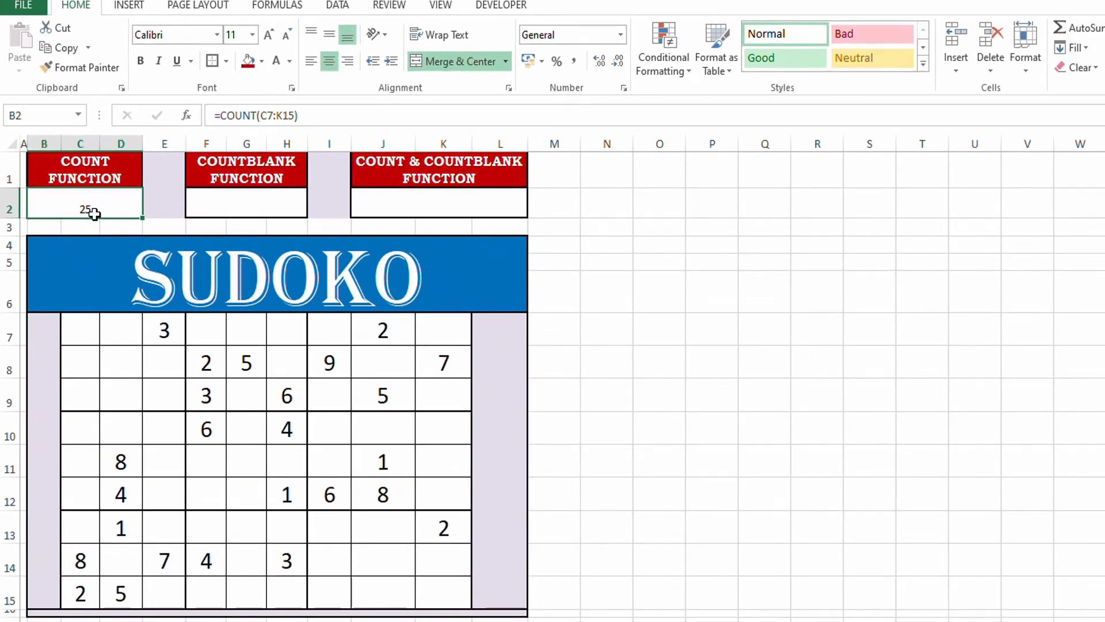
pyautogui.click(269, 35)
pyautogui.click(269, 35)
pyautogui.click(268, 36)
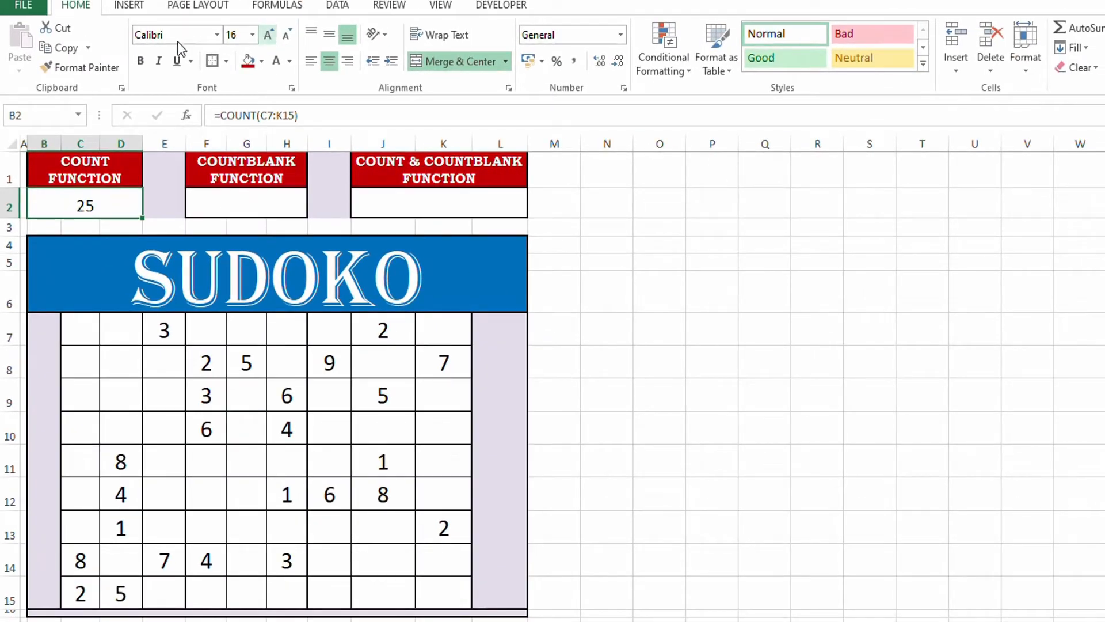
pyautogui.click(140, 61)
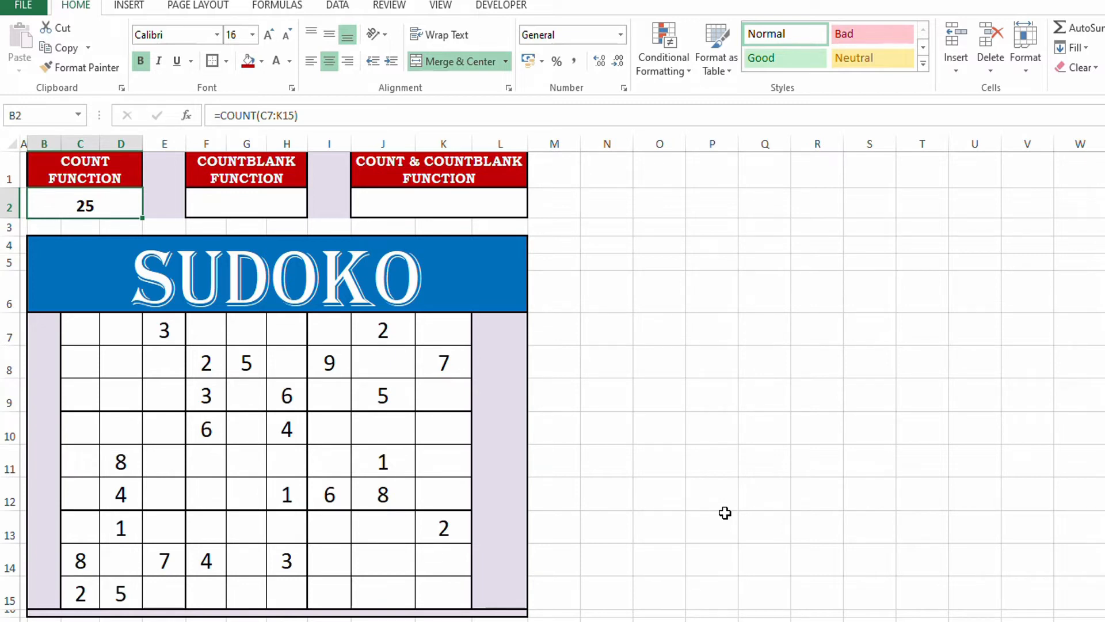
pyautogui.click(478, 455)
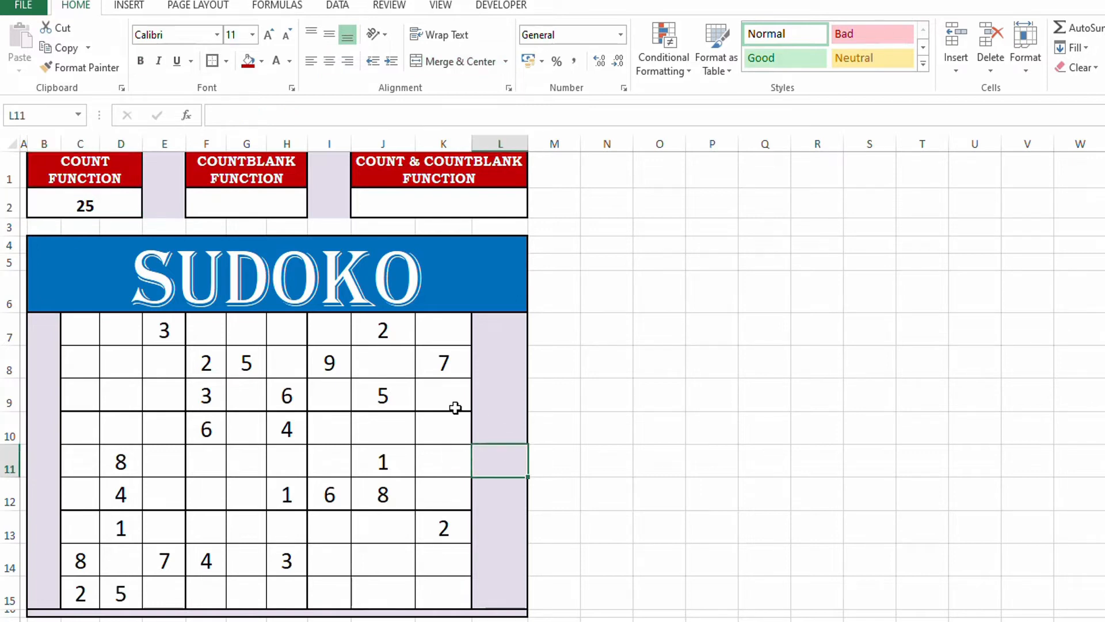
pyautogui.click(447, 470)
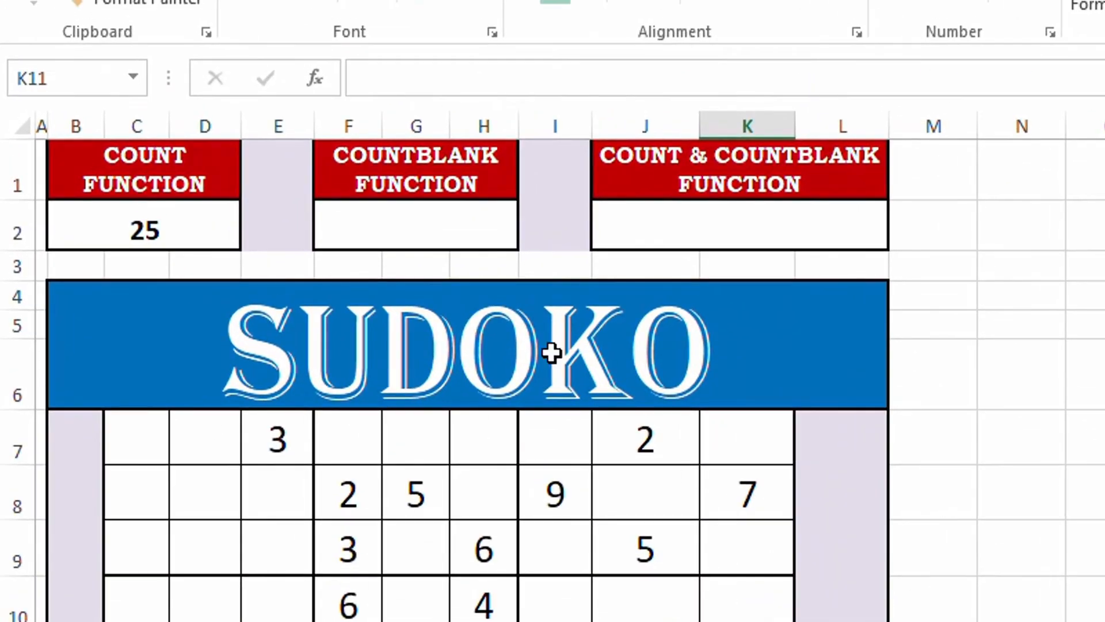
# Enter the formula =COUNTBLANK(C7:K15) in F2 under the COUNTBLANK FUNCTION heading to count the grid's empty cells
pyautogui.click(437, 235)
pyautogui.write('=countblank')
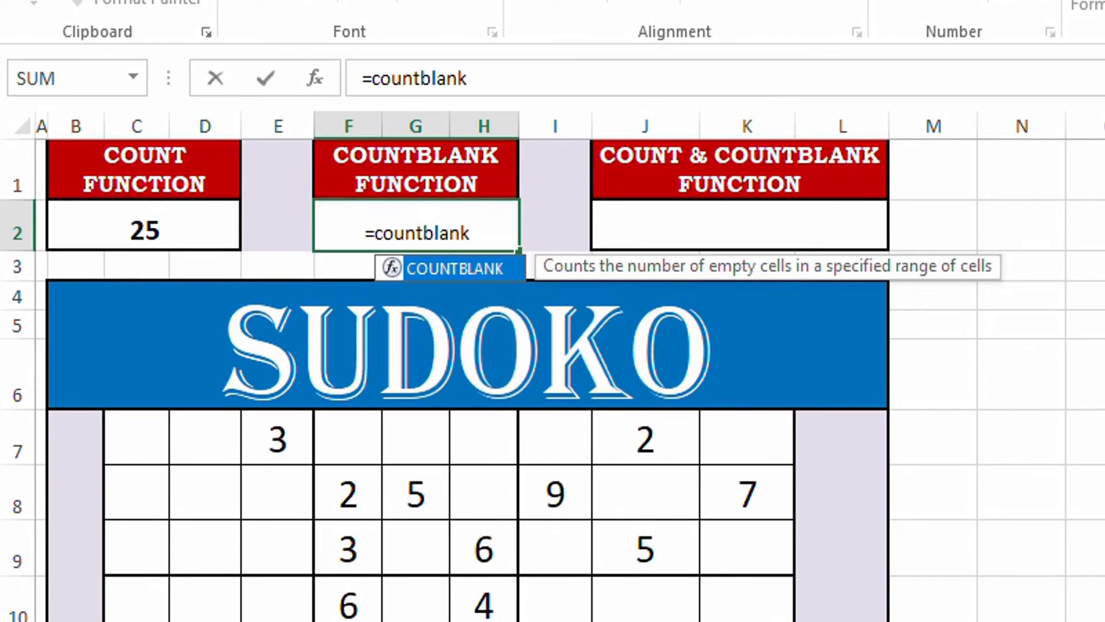
pyautogui.write('(')
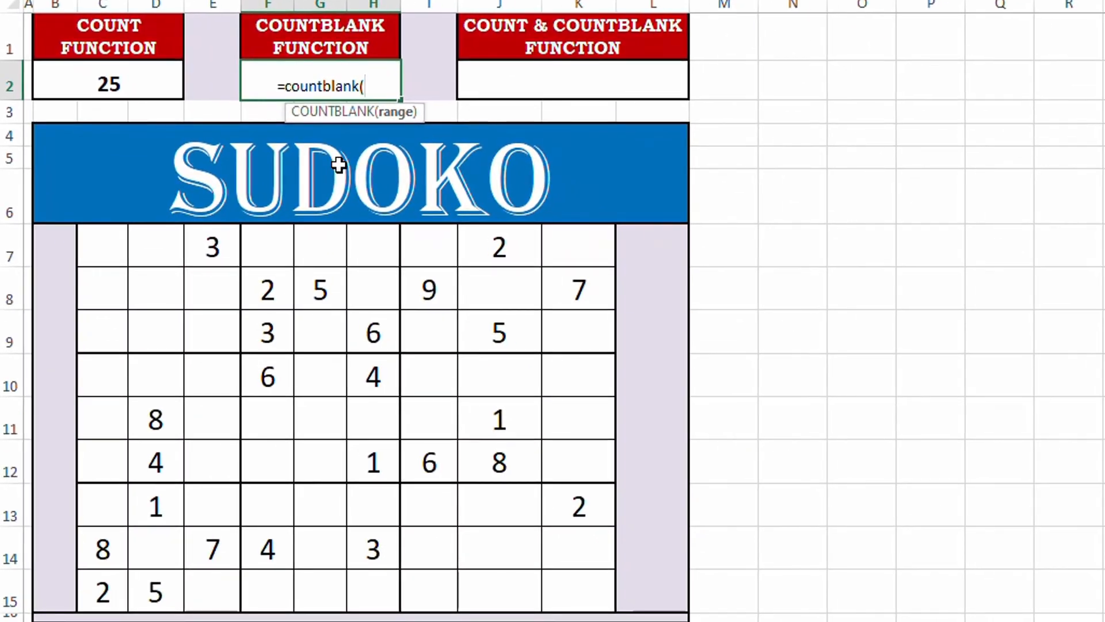
pyautogui.moveTo(96, 257); pyautogui.dragTo(592, 585)
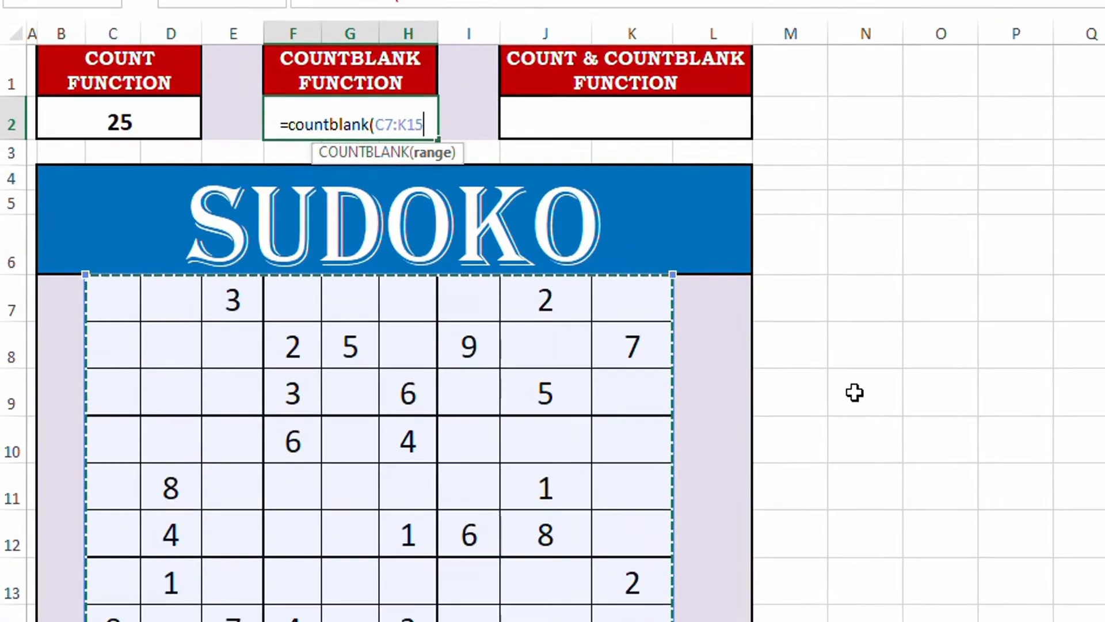
pyautogui.write(')')
pyautogui.press('Return')
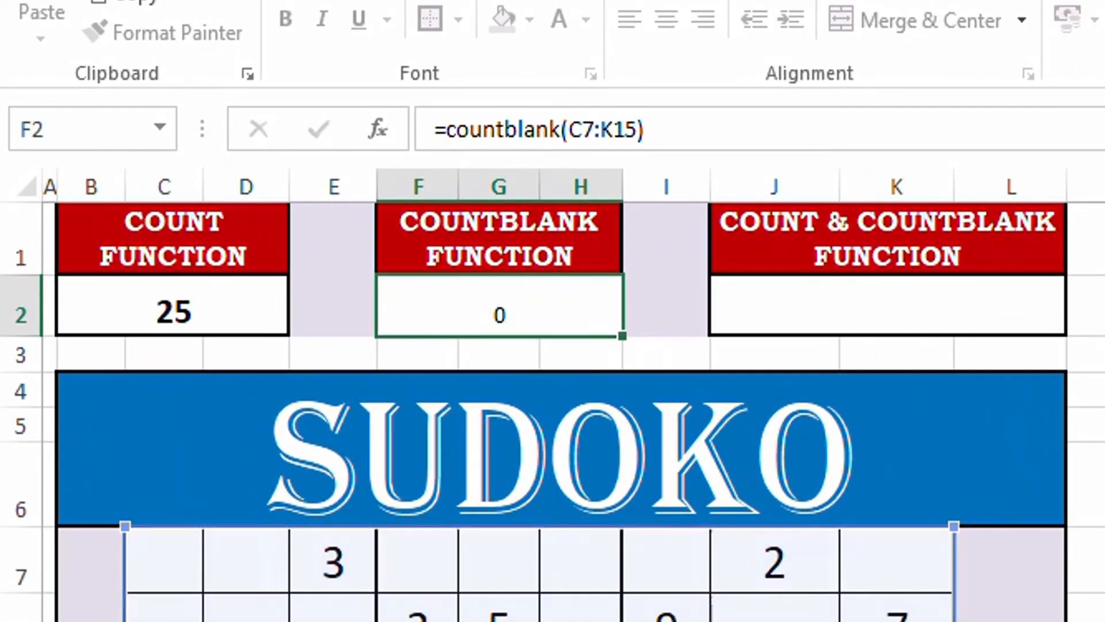
# Format the COUNTBLANK result in F2 as bold with font size 18
pyautogui.click(501, 311)
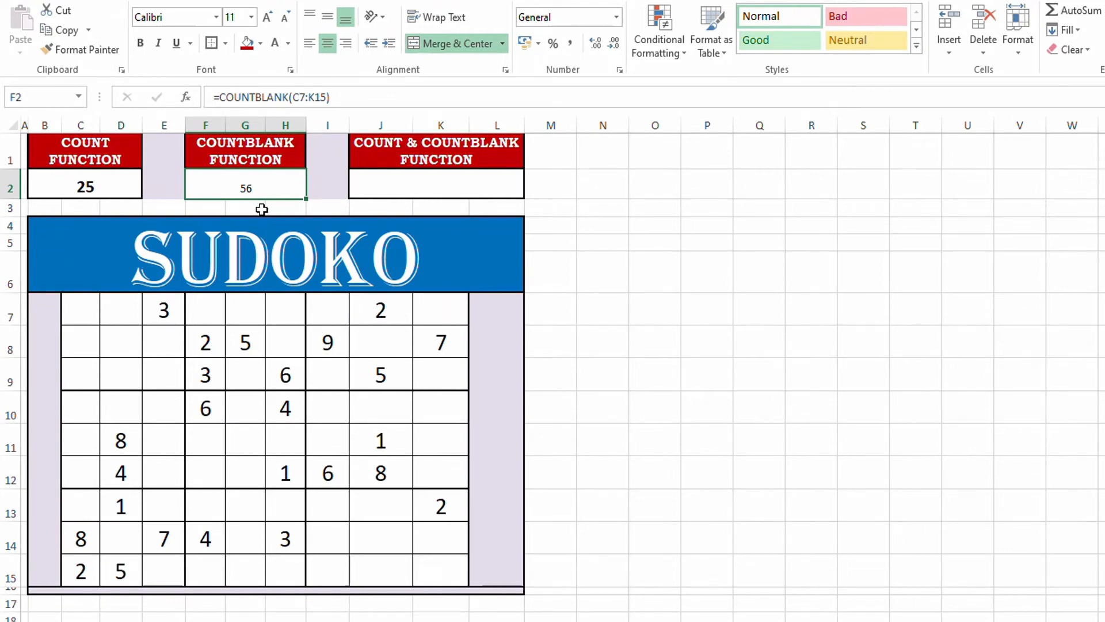
pyautogui.click(267, 17)
pyautogui.click(267, 16)
pyautogui.click(267, 16)
pyautogui.click(267, 17)
pyautogui.click(140, 43)
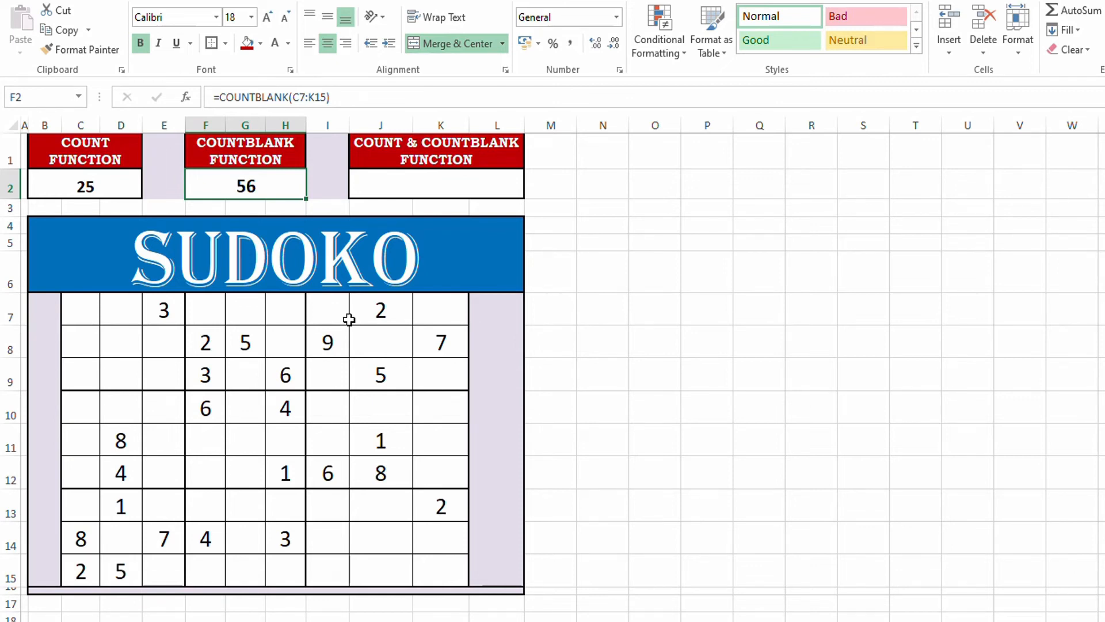
# Enter the formula =COUNT(C7:K15)+COUNTBLANK(C7:K15) in J2 to count all cells of the Sudoku grid
pyautogui.click(459, 196)
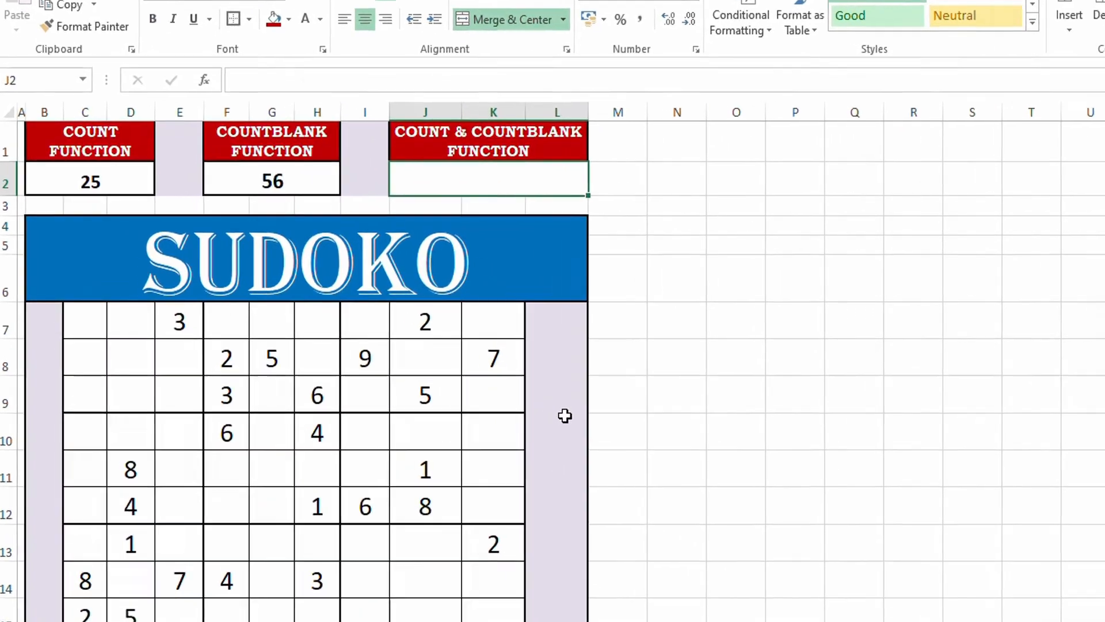
pyautogui.write('=coun')
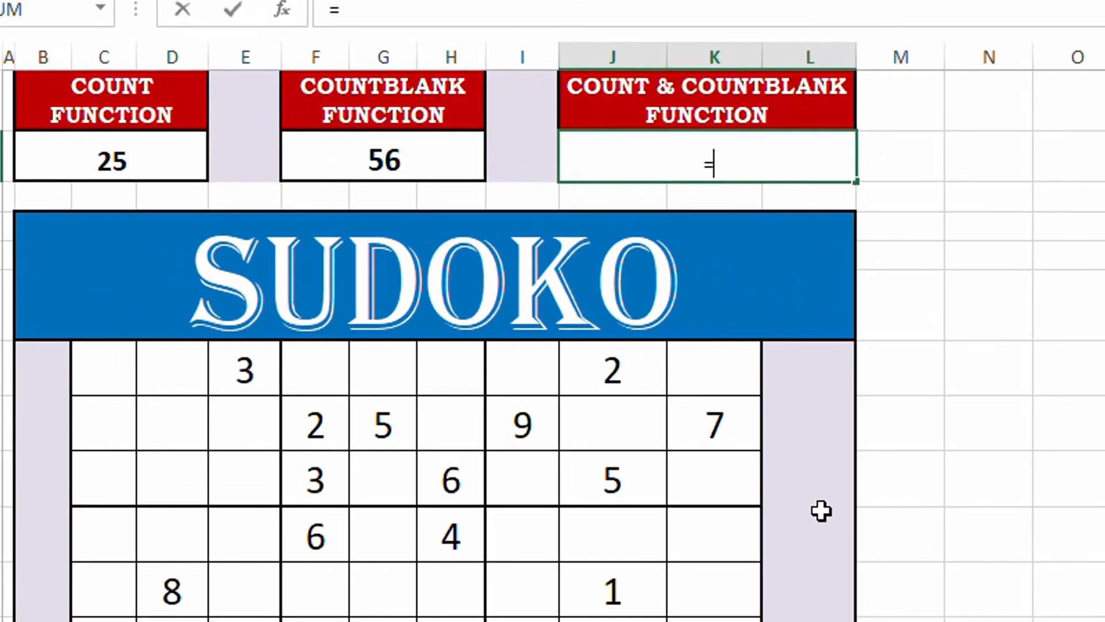
pyautogui.write('t(')
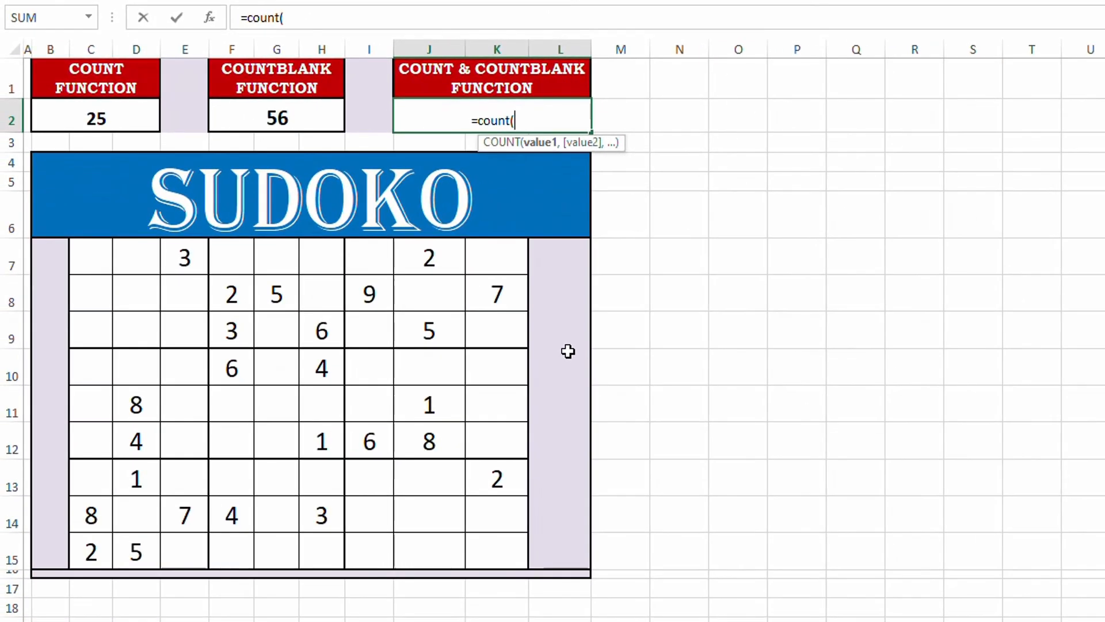
pyautogui.click(102, 368)
pyautogui.moveTo(167, 309); pyautogui.dragTo(496, 546)
pyautogui.write(')')
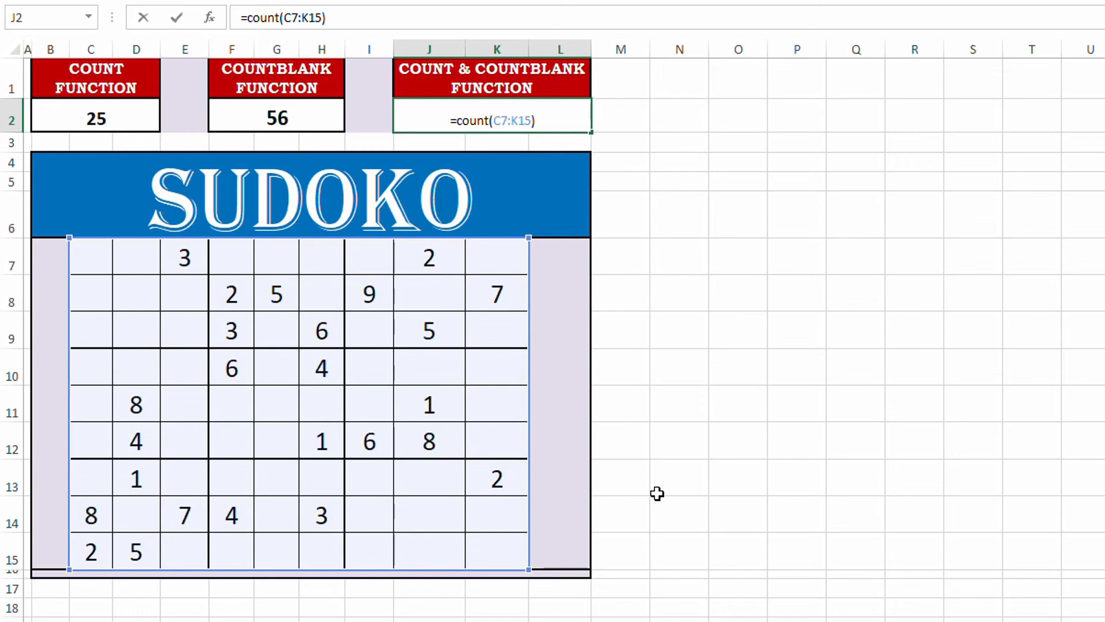
pyautogui.write('+')
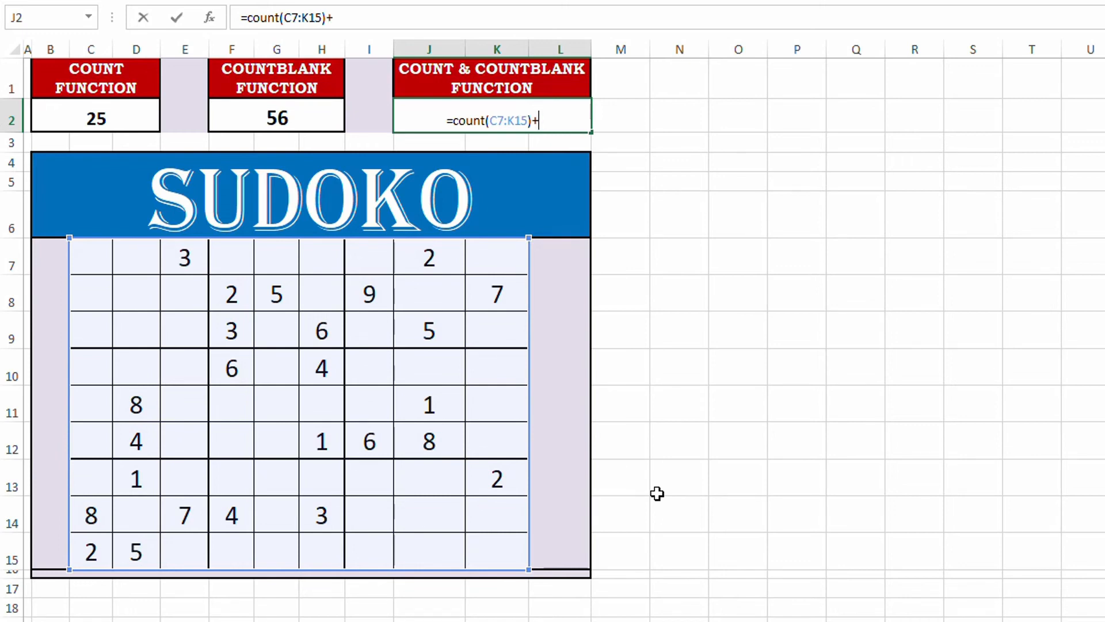
pyautogui.write('countblank(')
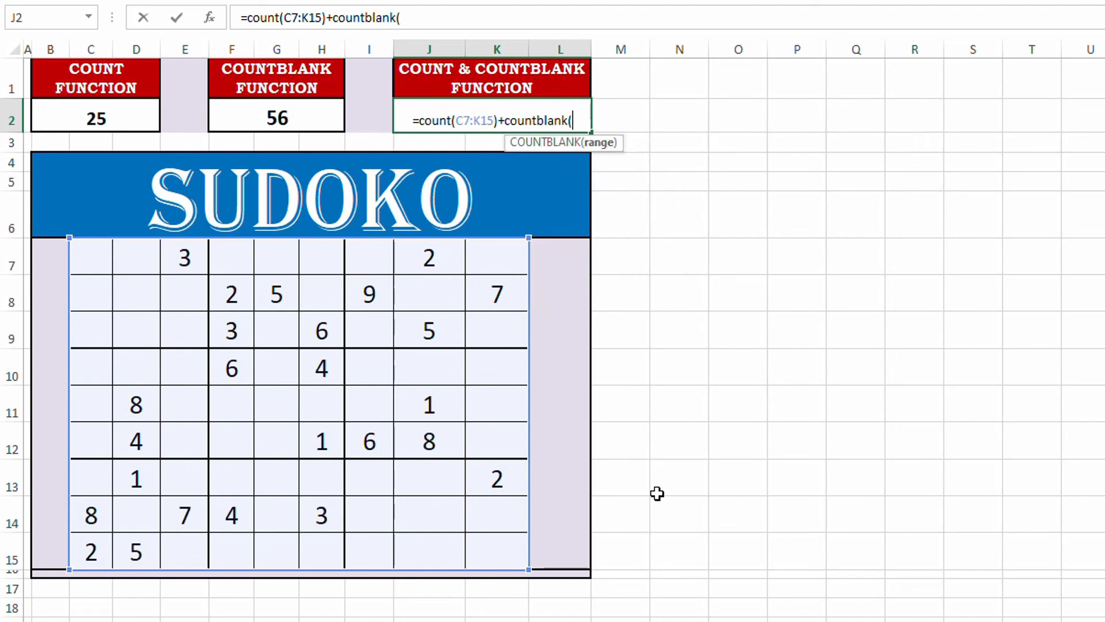
pyautogui.moveTo(87, 247); pyautogui.dragTo(513, 555)
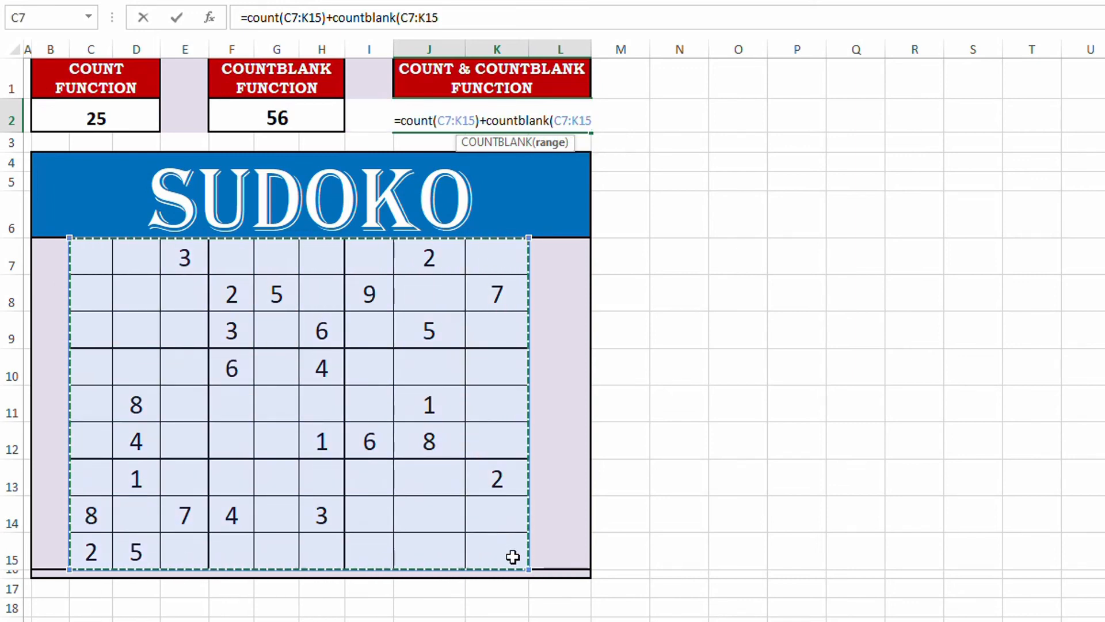
pyautogui.write(')')
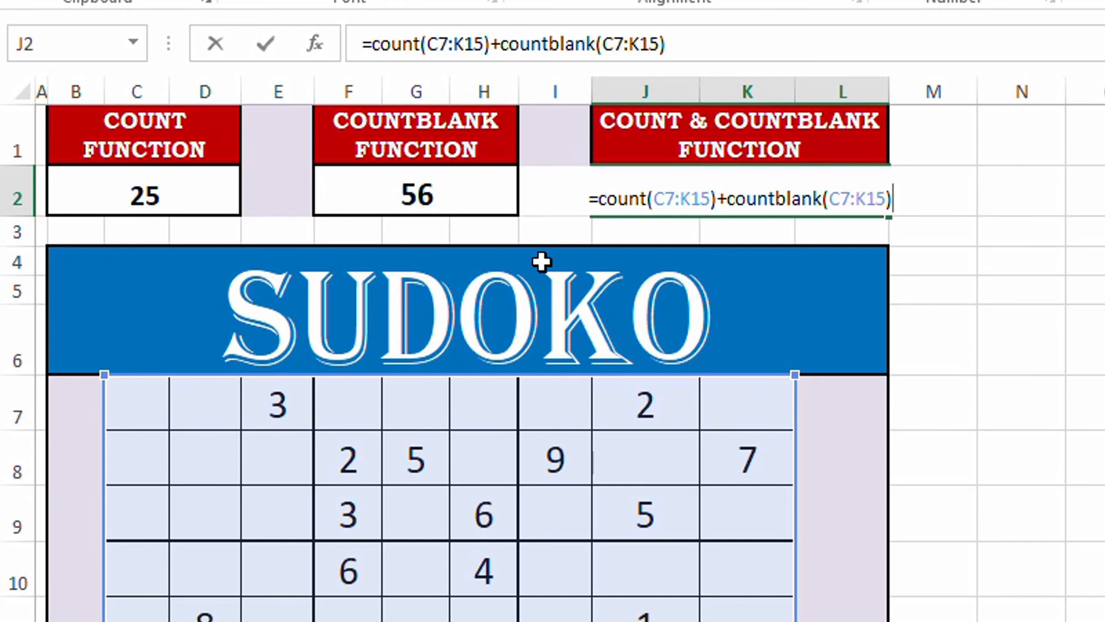
pyautogui.press('Return')
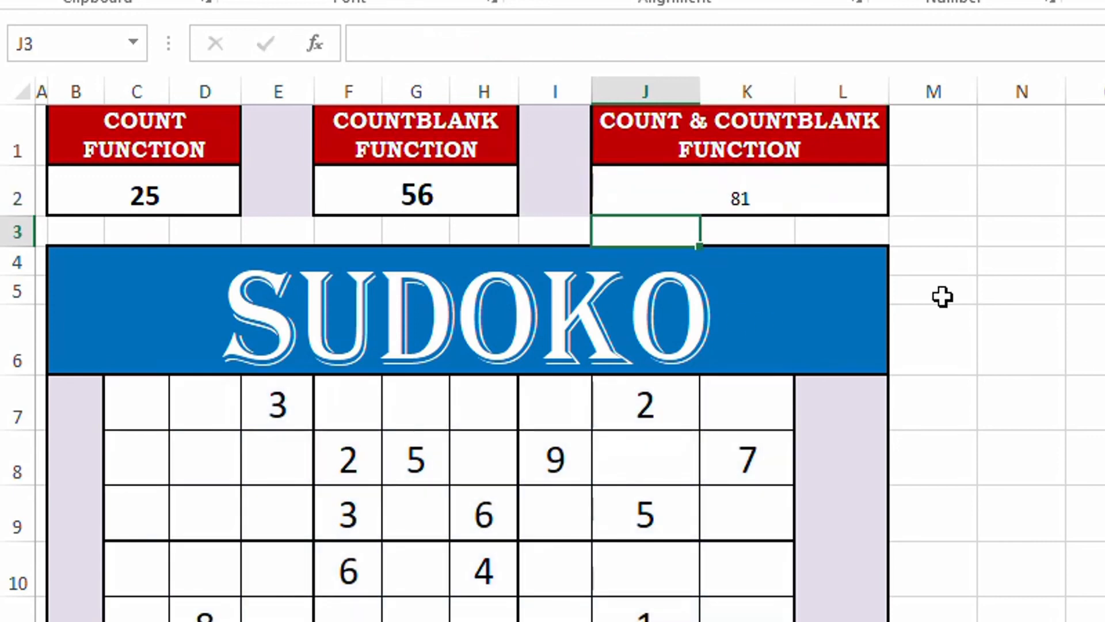
# Increase the font size of the combined result in J2 by three increments and make it bold
pyautogui.click(748, 185)
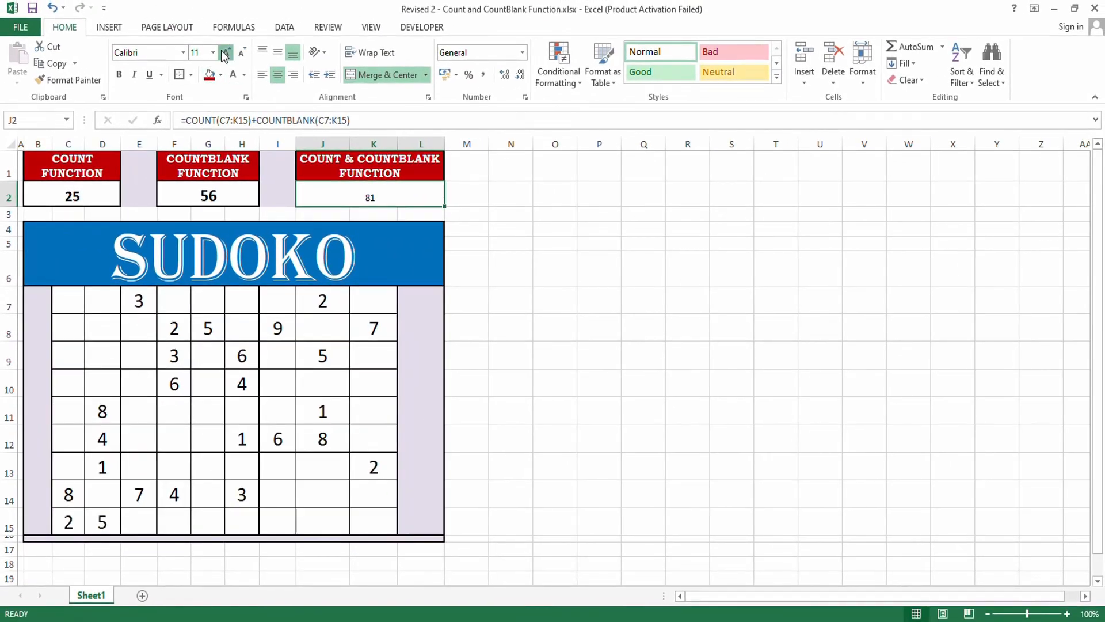
pyautogui.click(225, 53)
pyautogui.click(225, 52)
pyautogui.click(225, 52)
pyautogui.click(118, 74)
# Review the COUNT, COUNTBLANK and combined results together with their headings above the Sudoku grid
pyautogui.moveTo(80, 173); pyautogui.dragTo(108, 206)
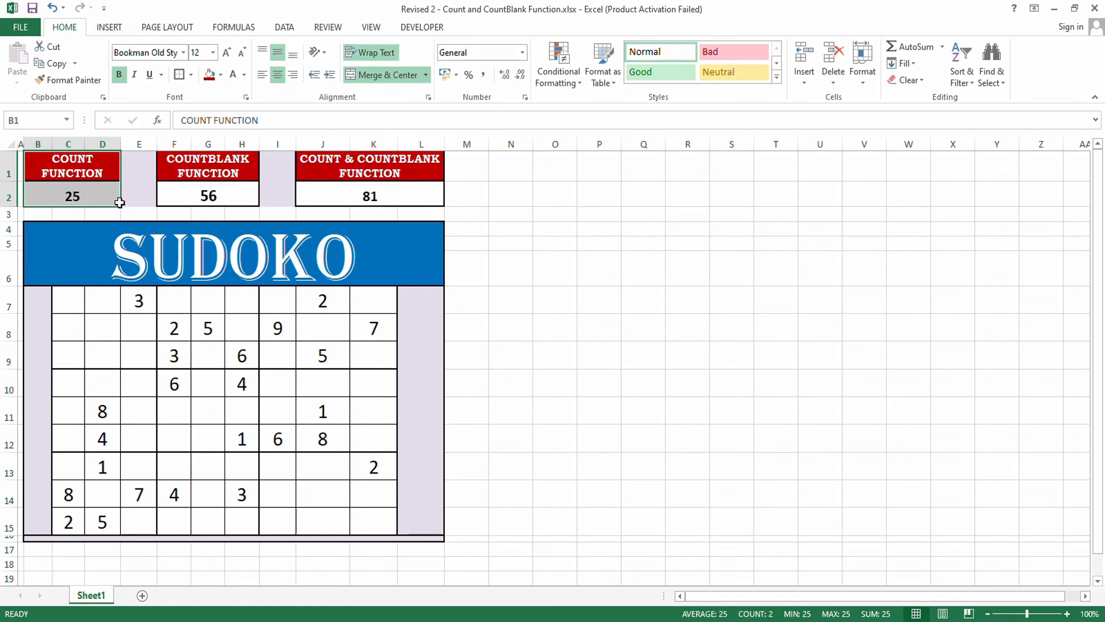
pyautogui.moveTo(176, 173); pyautogui.dragTo(193, 197)
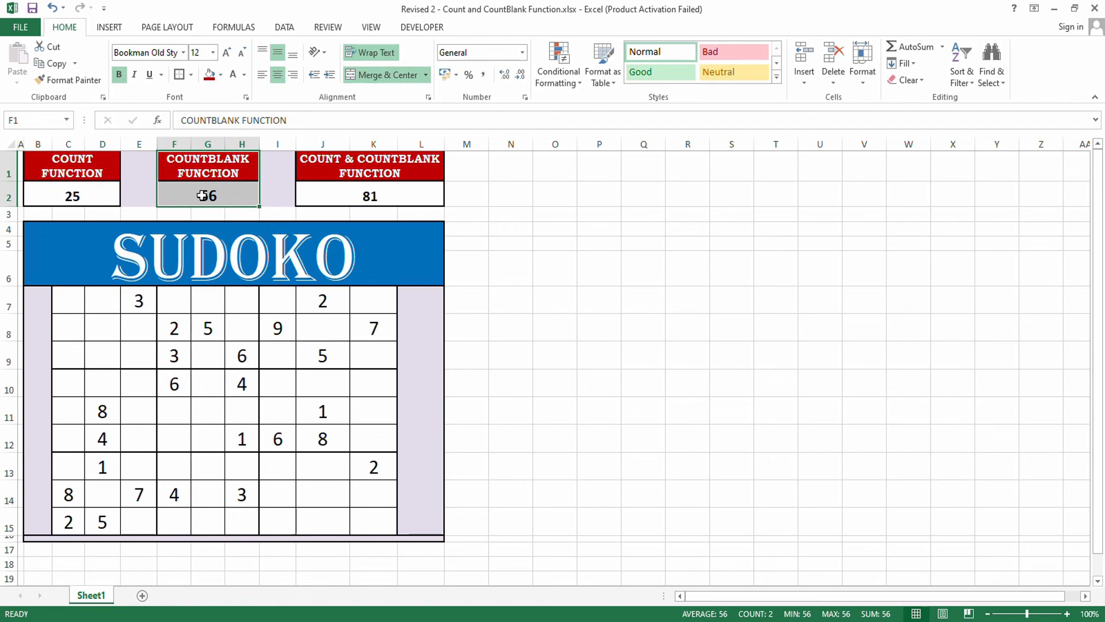
pyautogui.click(383, 180)
pyautogui.moveTo(382, 180); pyautogui.dragTo(396, 191)
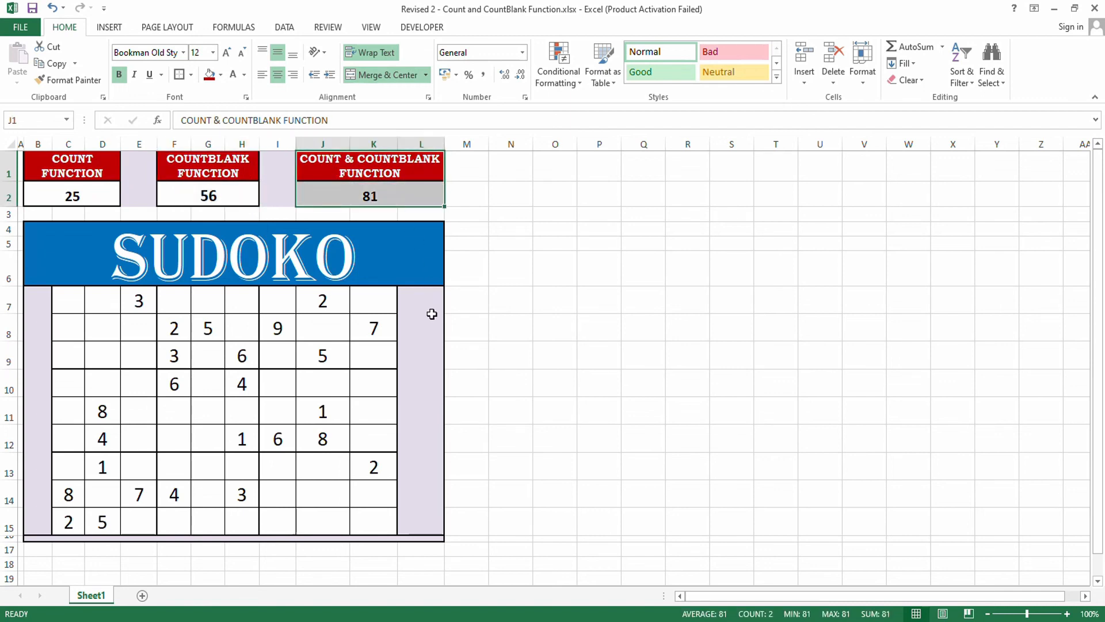
pyautogui.click(326, 283)
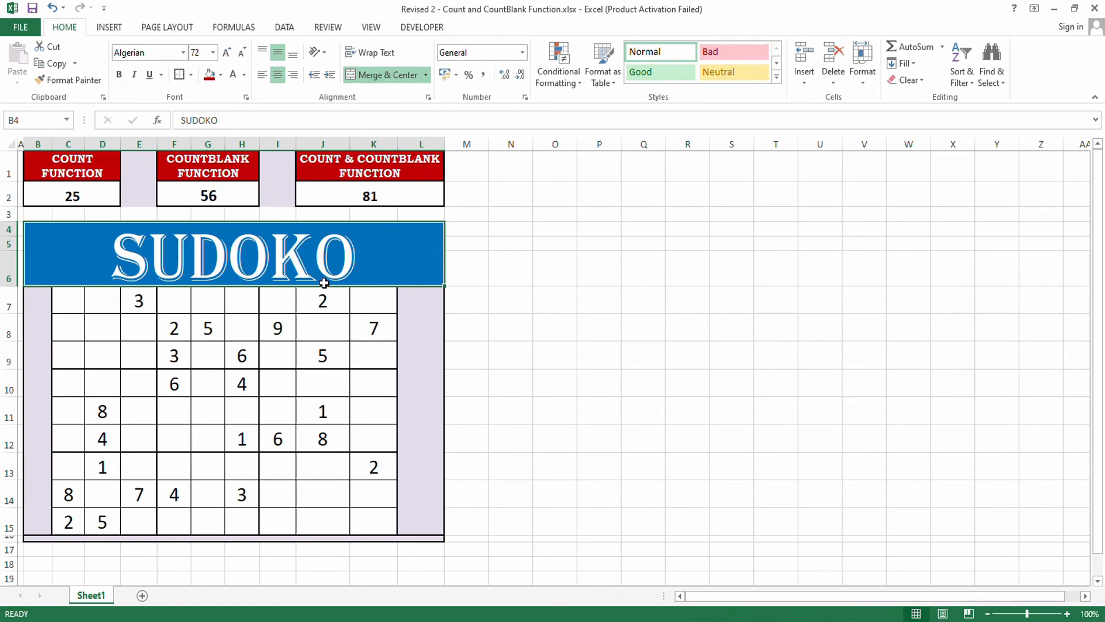